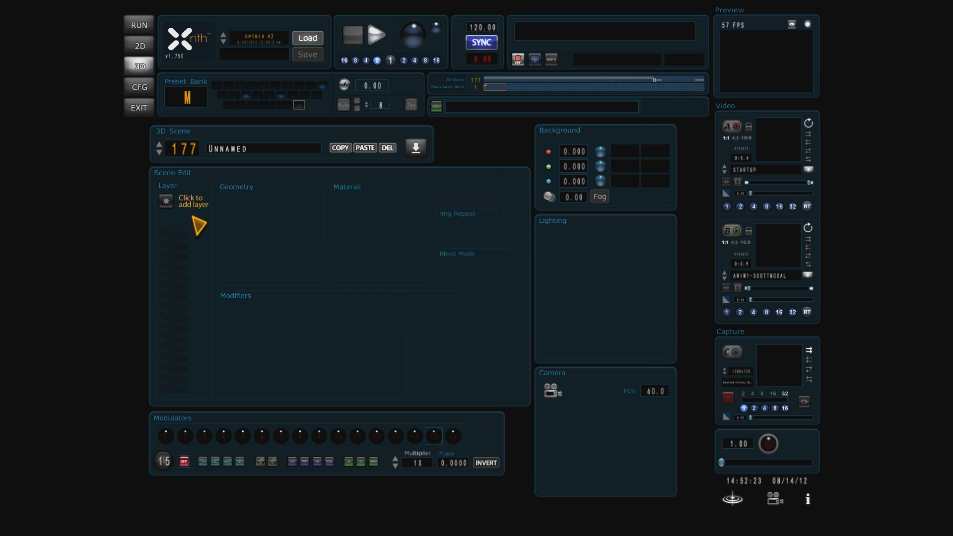
Add a layer to the unnamed 3D scene 177.
left_click(166, 201)
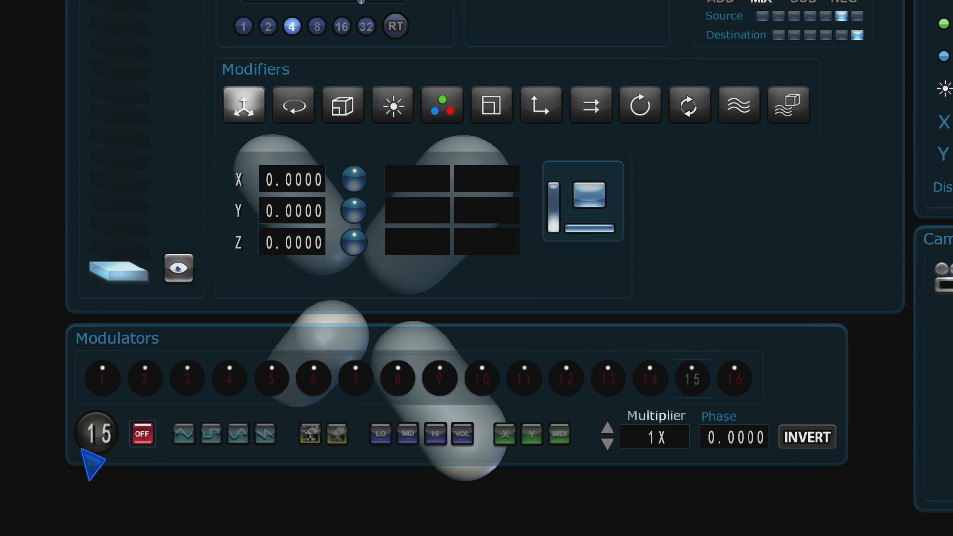
Select modulators 1 through 6, 15, 1 and 3 in turn to examine their individual settings.
left_click(104, 376)
left_click(147, 381)
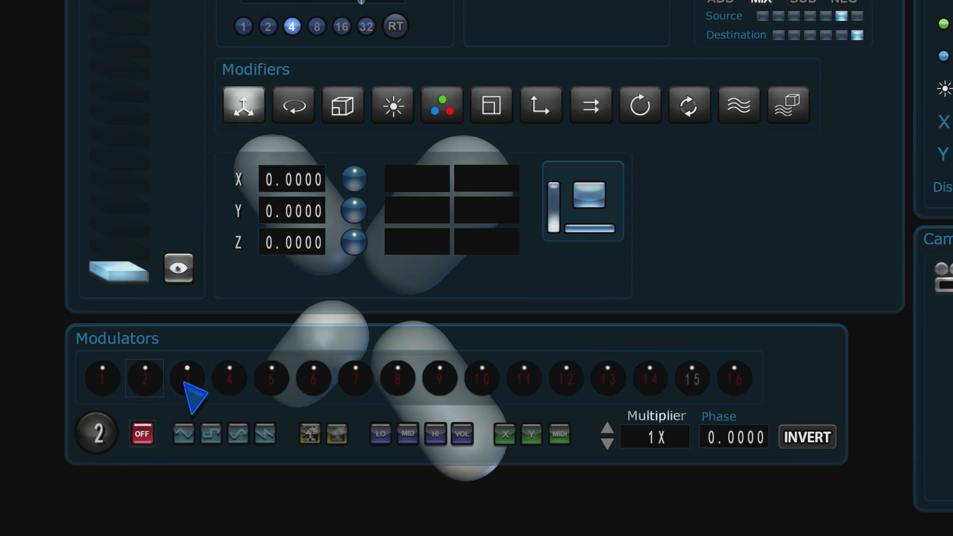
left_click(189, 385)
left_click(230, 384)
left_click(272, 381)
left_click(314, 382)
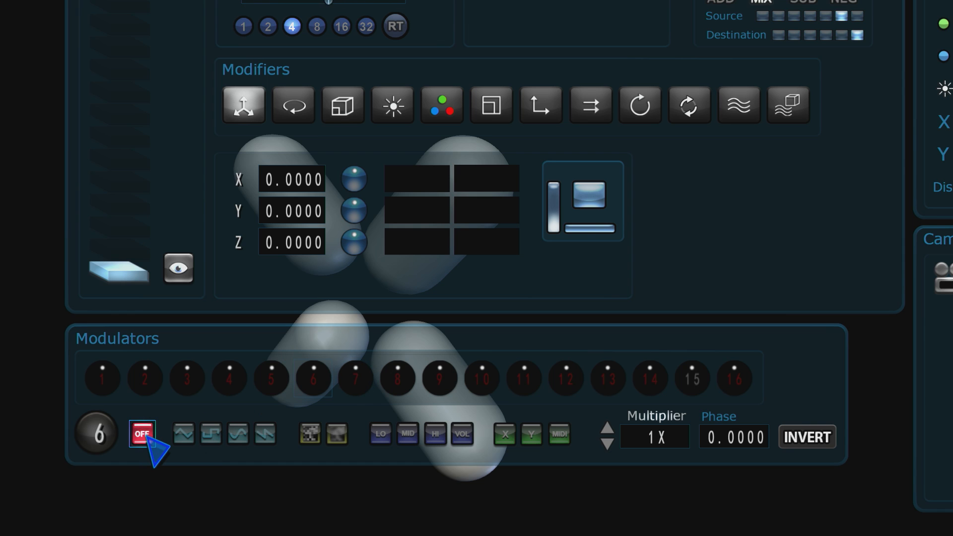
left_click(693, 380)
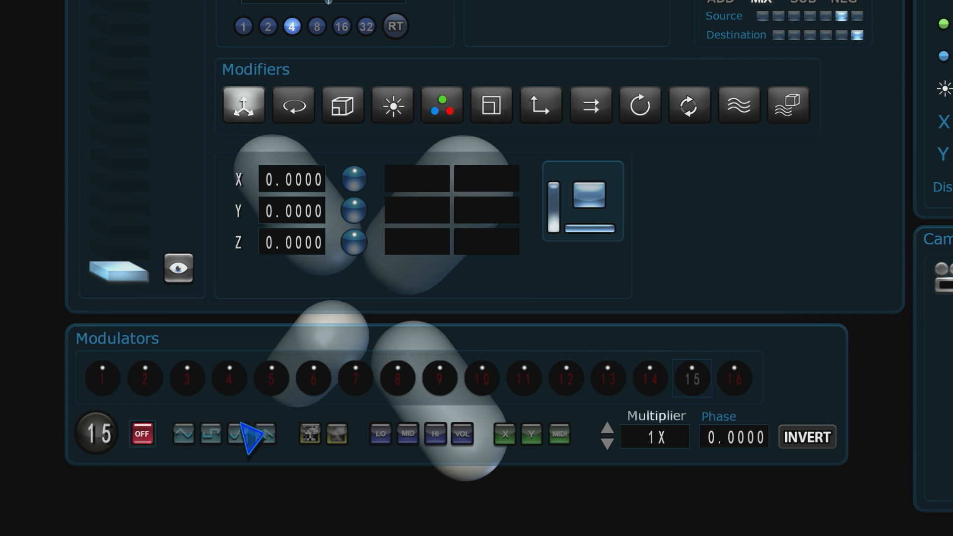
left_click(110, 376)
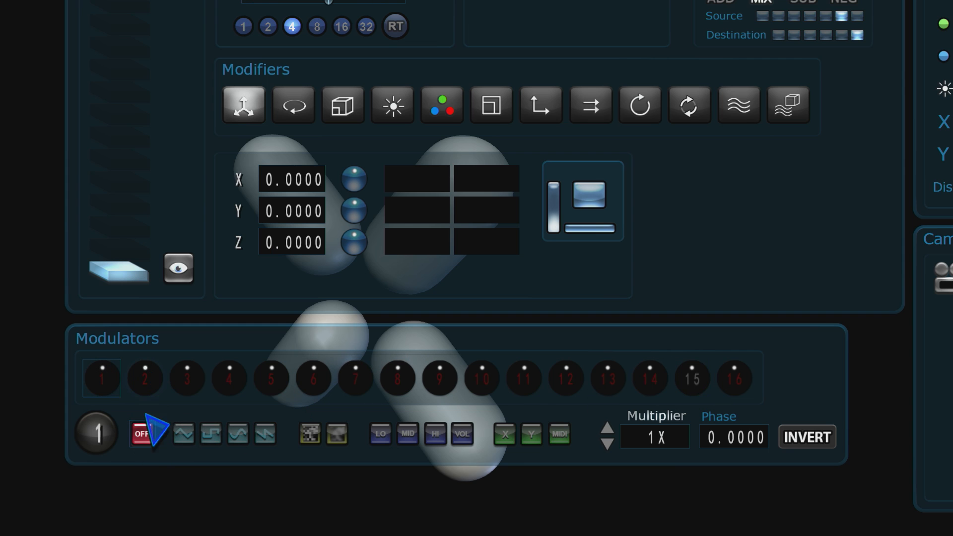
left_click(187, 383)
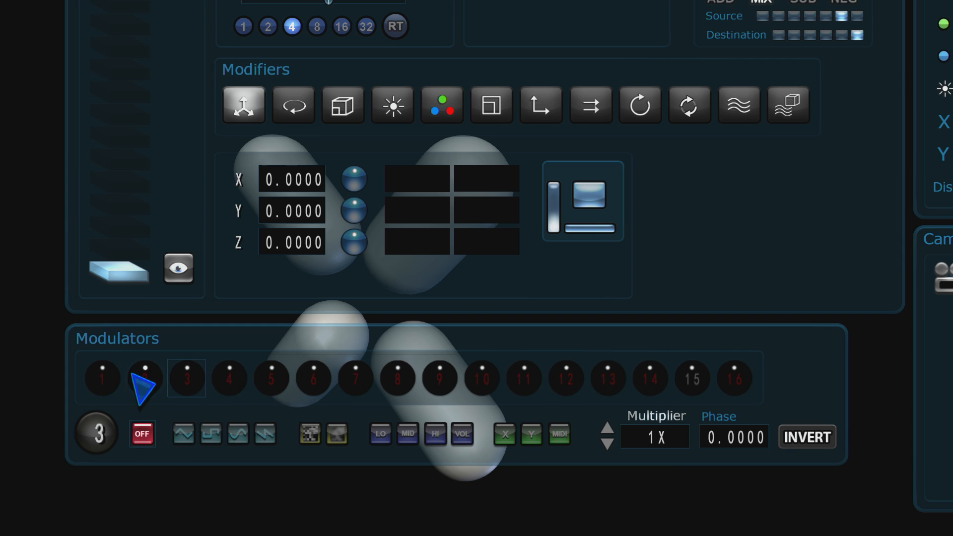
Set the multiplier of modulator 1 to 2X.
left_click(109, 377)
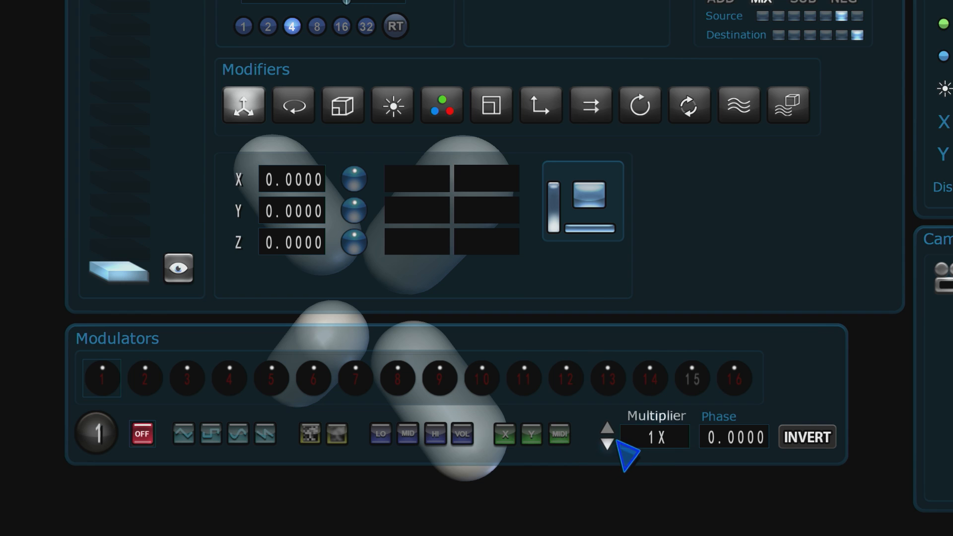
left_click(606, 429)
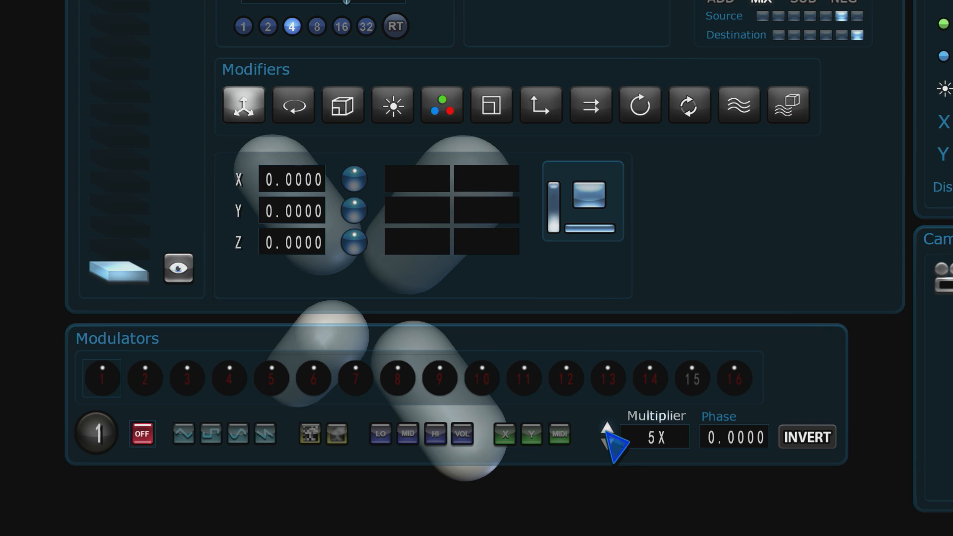
left_click(607, 440)
left_click(607, 440)
left_click(606, 440)
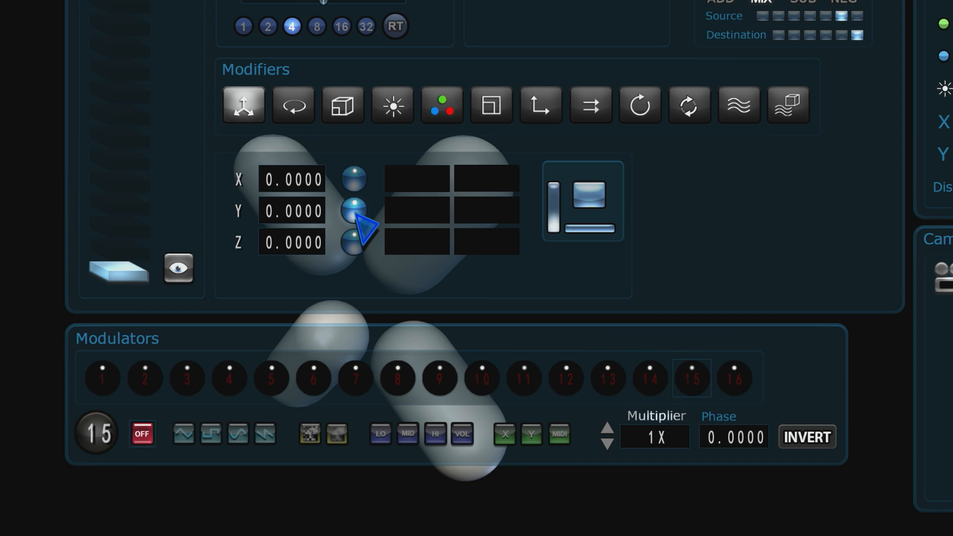
Try assigning modulator 15 to the layer's Z position and remove the assignment.
left_click(358, 247)
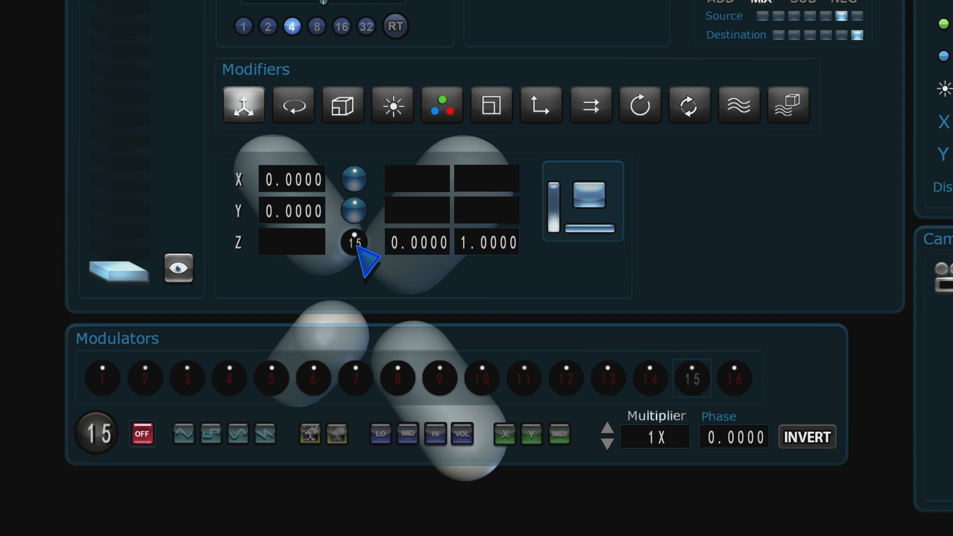
left_click(358, 248)
left_click(359, 248)
left_click(358, 247)
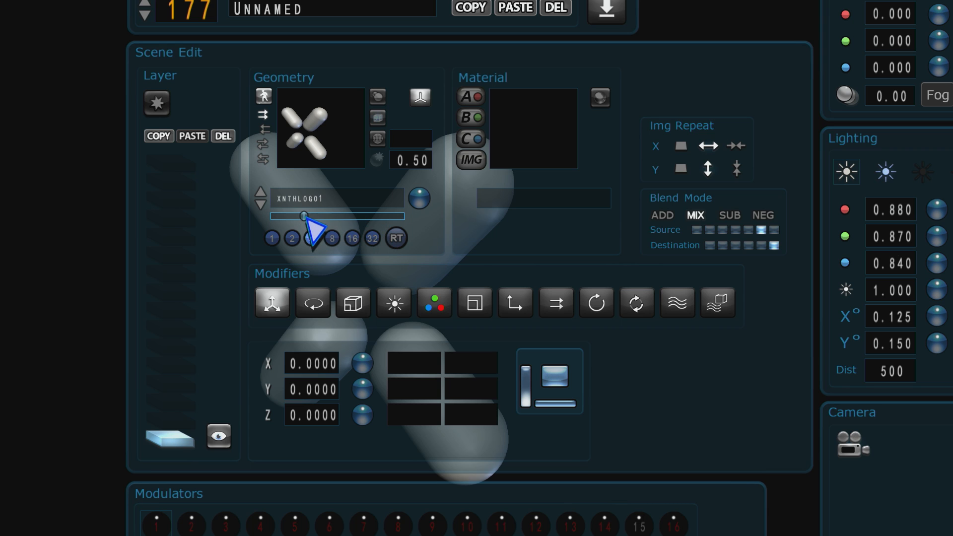
Scrub through the XNTHLOGO1 geometry animation and try controlling its playback with modulator 1.
left_click_drag(291, 219, 335, 219)
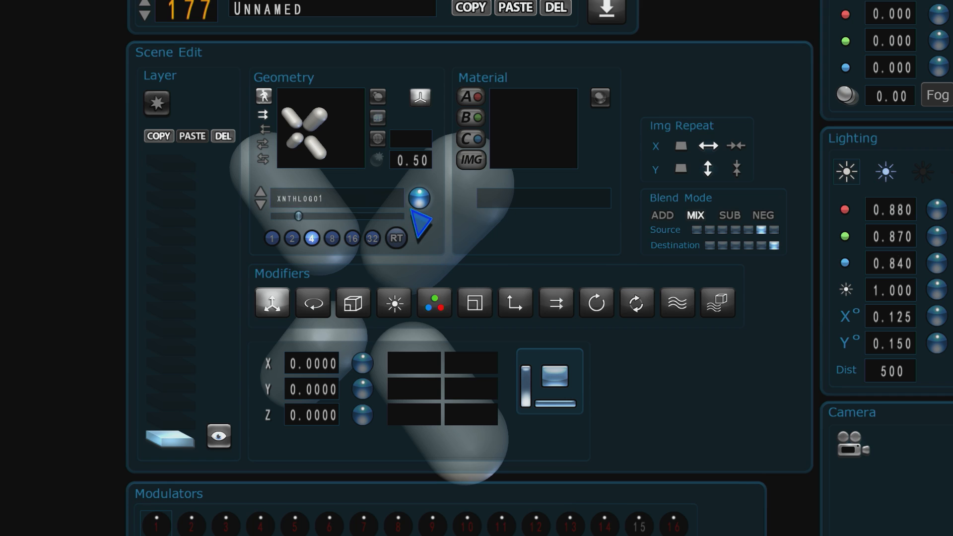
left_click(421, 201)
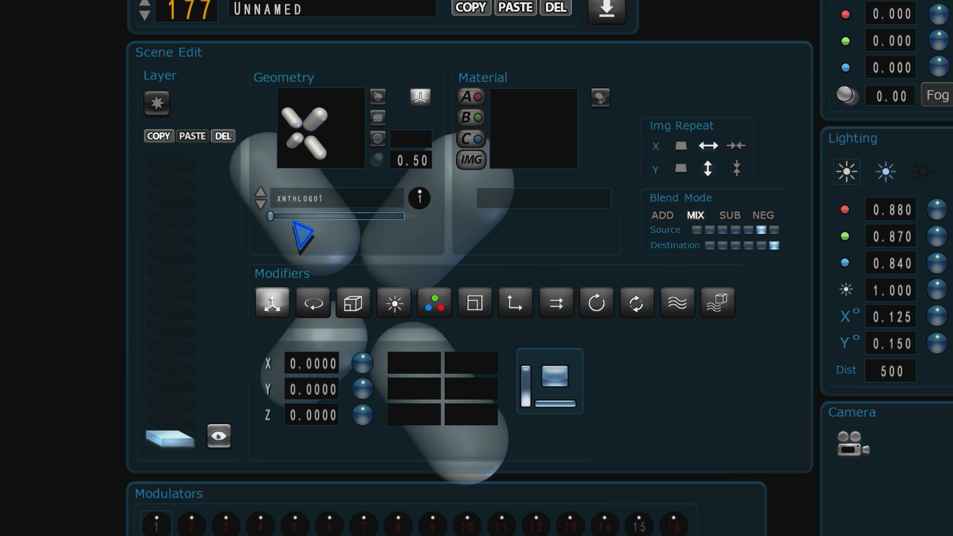
left_click(421, 198)
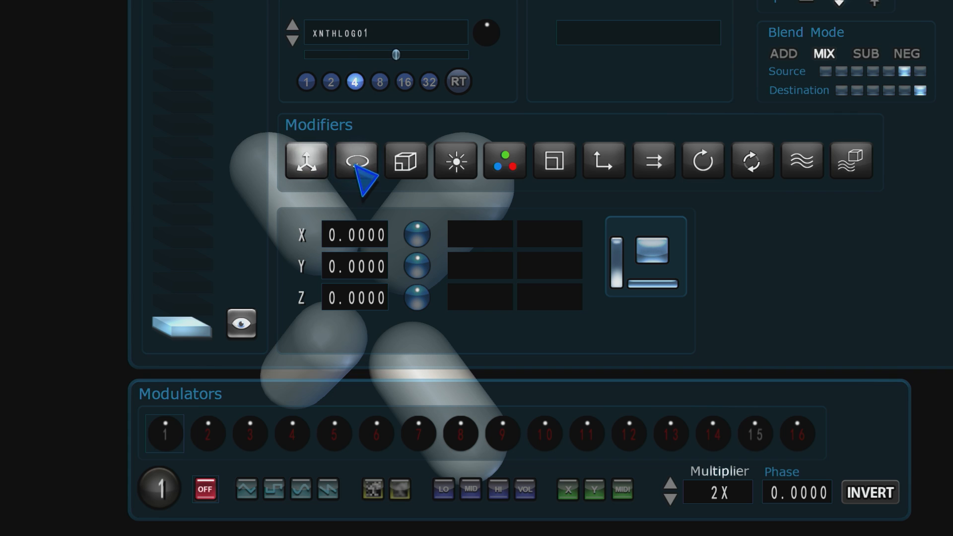
Set the layer's rotation to 0.0100 on X, 0.0700 on Y and -0.035 on Z.
left_click(415, 171)
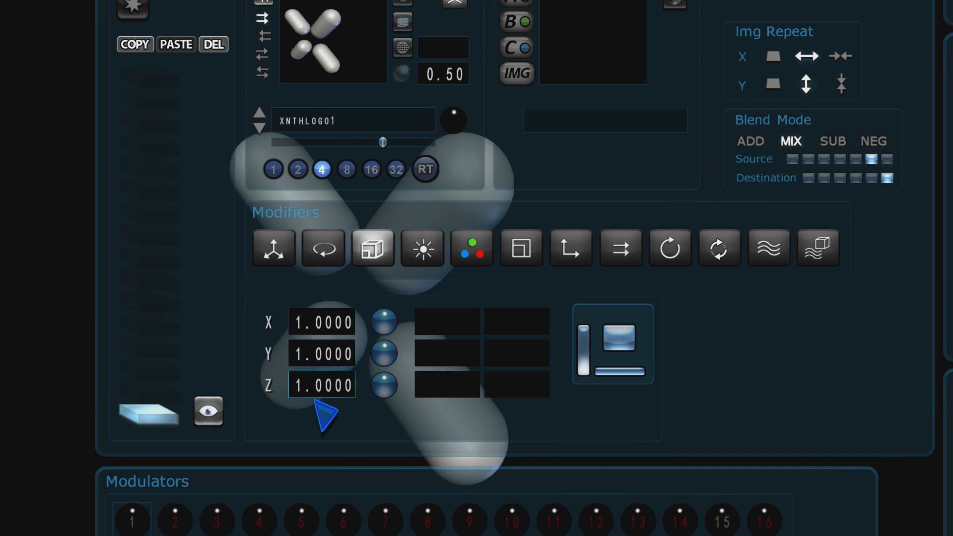
left_click(320, 251)
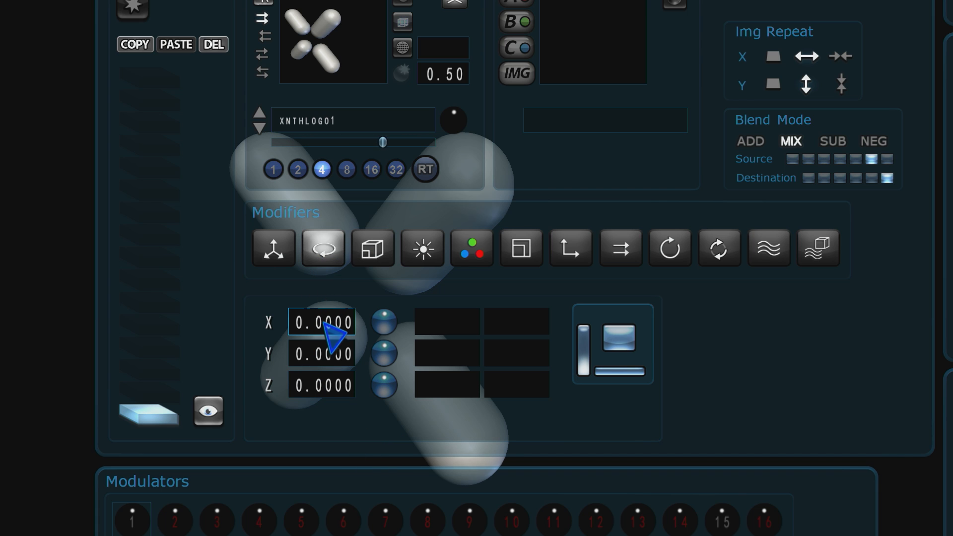
scroll(330, 333, "up", 3)
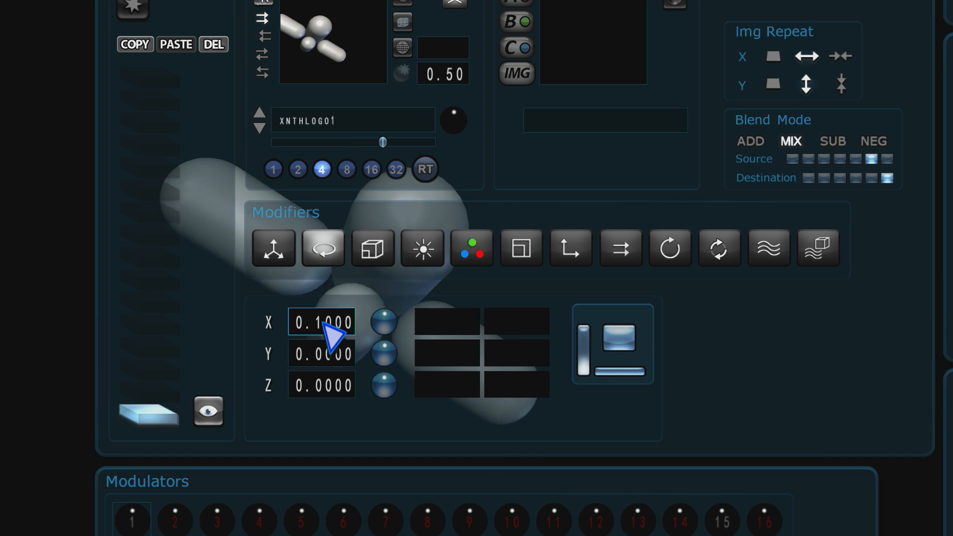
scroll(331, 332, "down", 1)
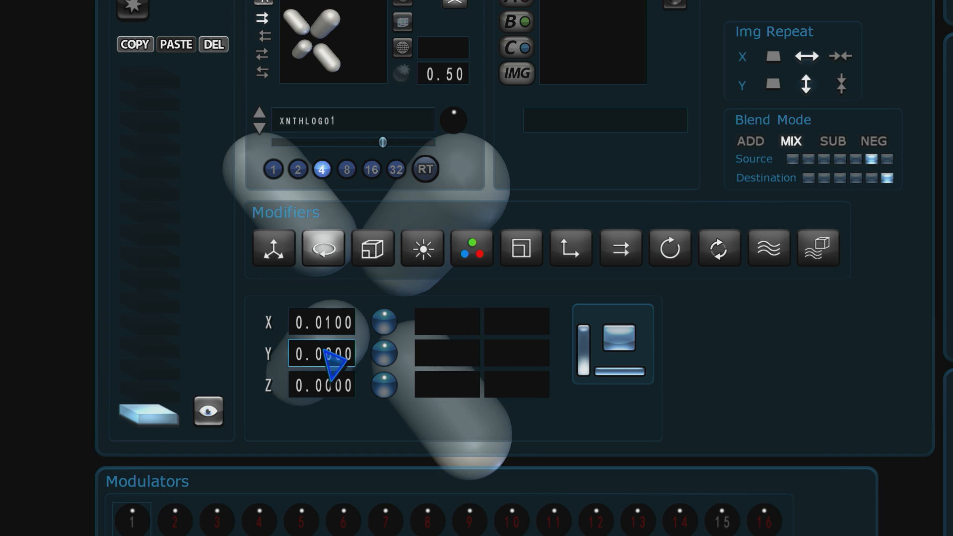
scroll(330, 364, "up", 20)
scroll(323, 365, "down", 9)
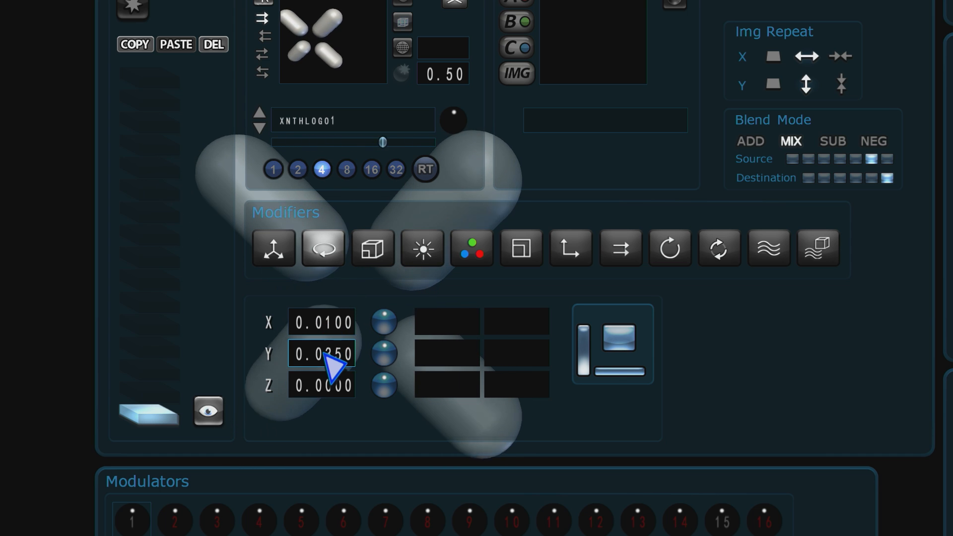
scroll(328, 387, "up", 20)
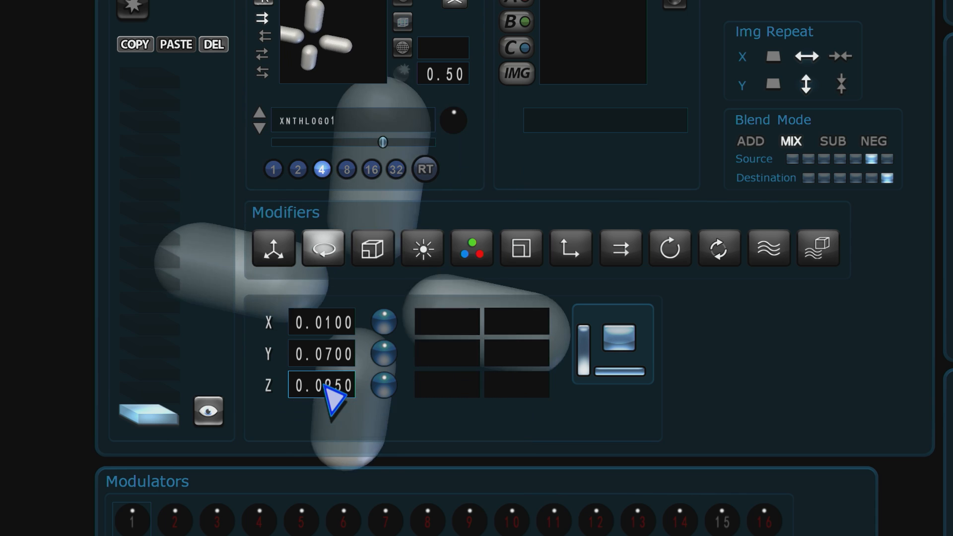
scroll(328, 387, "down", 20)
scroll(328, 387, "down", 11)
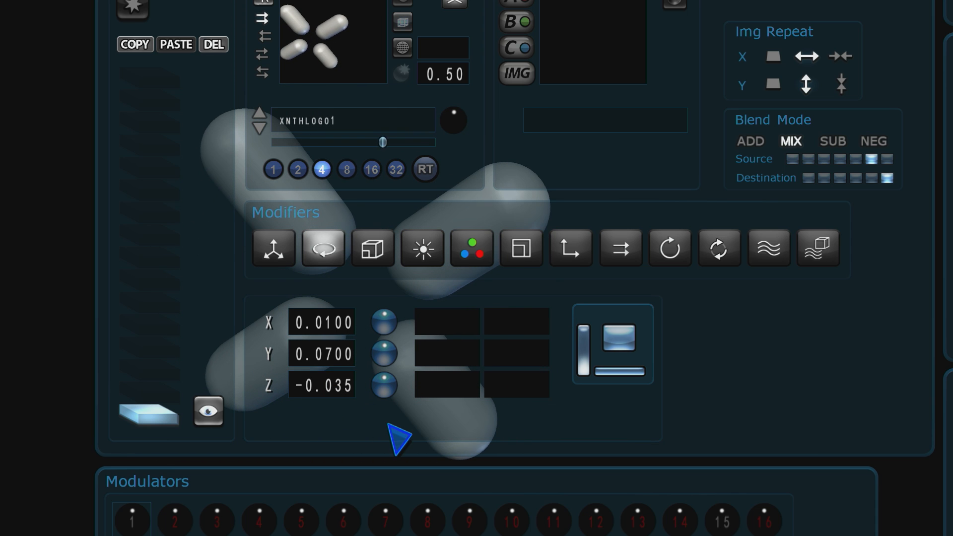
Assign modulator 1 to the layer's Z rotation and try its triangle and square waveforms.
left_click(387, 392)
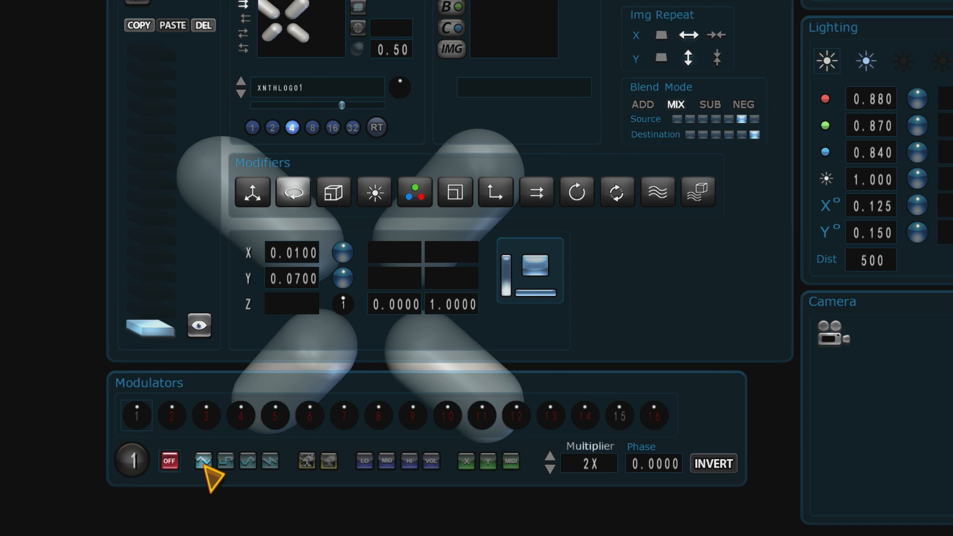
left_click(203, 463)
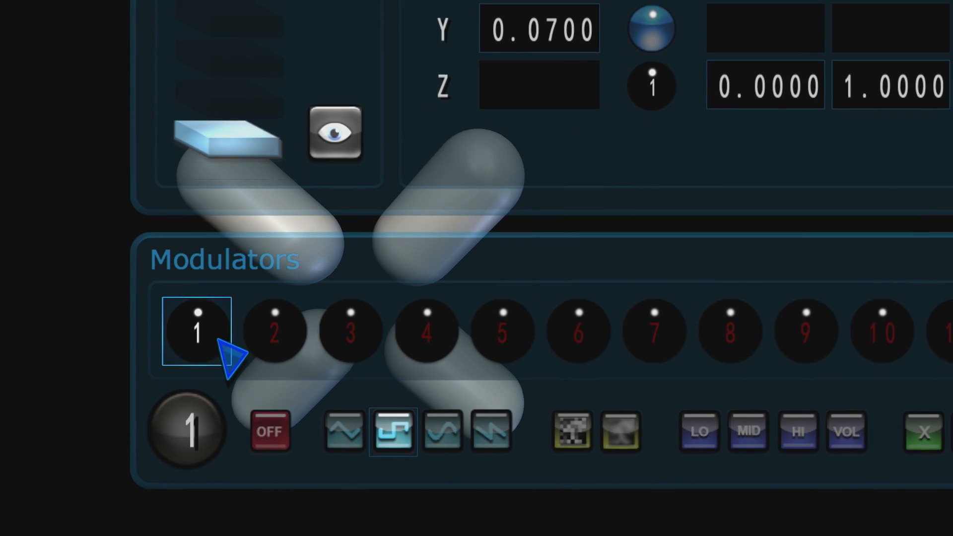
left_click(219, 342)
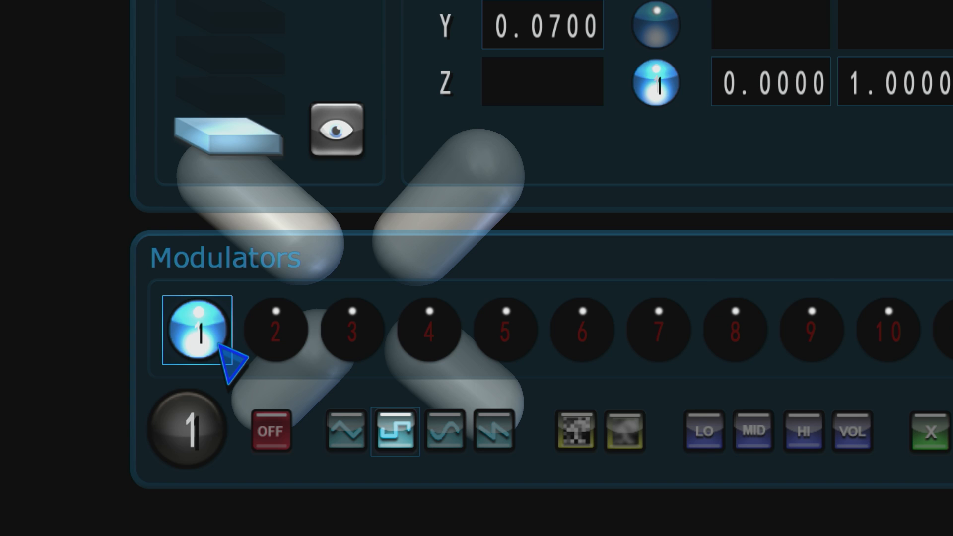
Try the sine, sawtooth and stepped random waveforms on modulator 1, ending with smooth random.
left_click(449, 438)
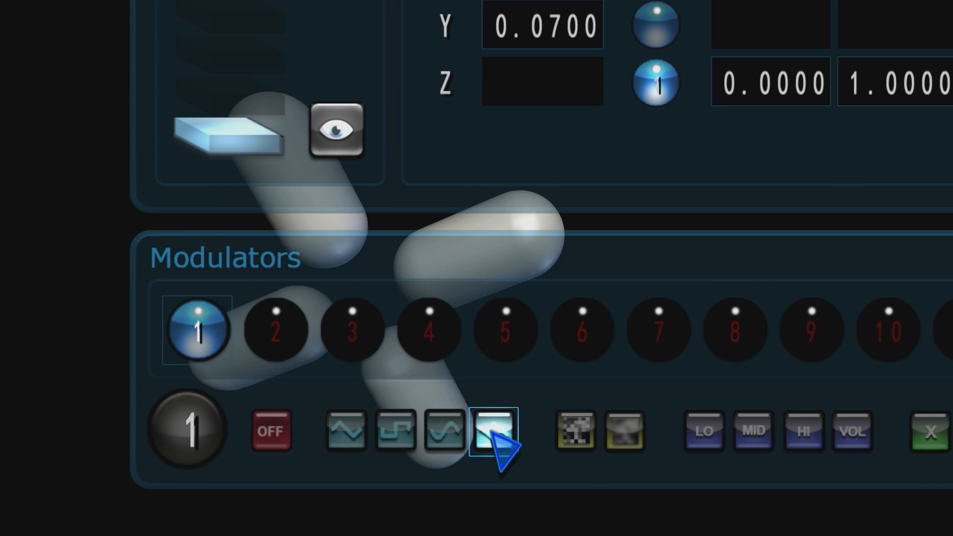
left_click(576, 433)
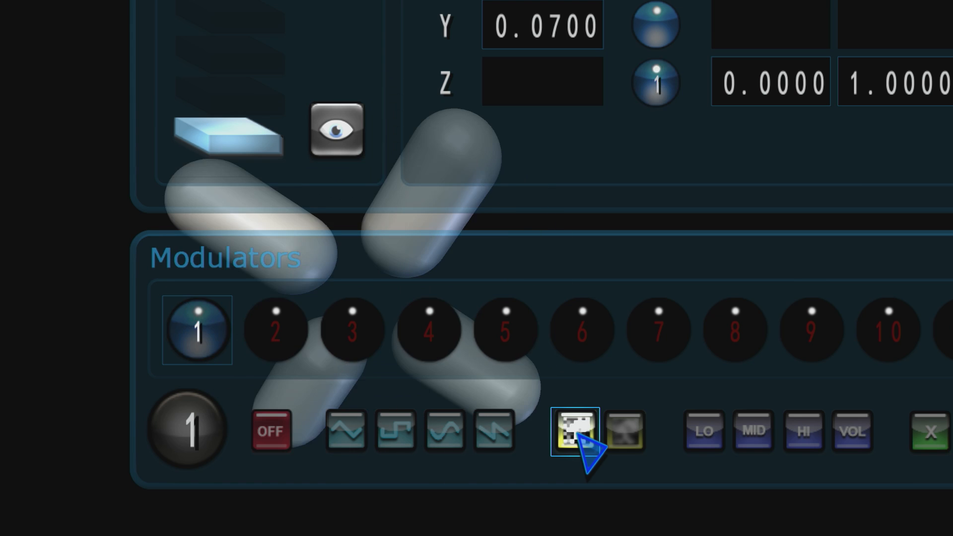
left_click(634, 433)
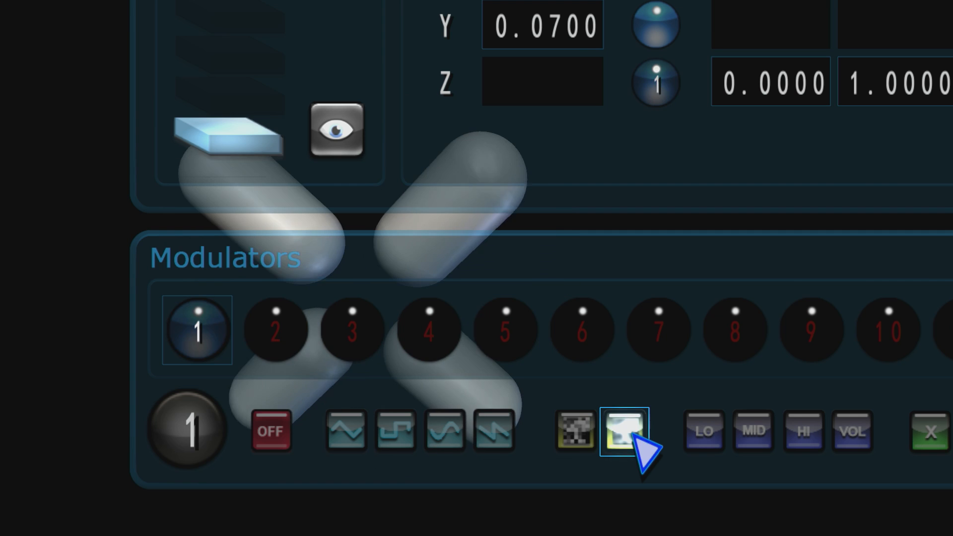